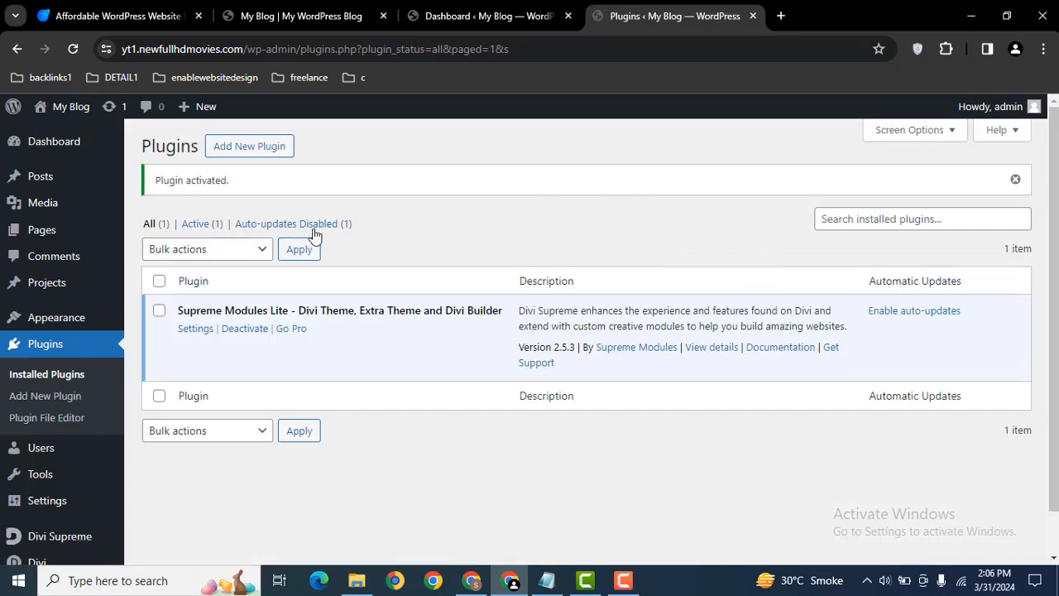
Open the published Home page from the Pages list in a new tab and launch the Divi Visual Builder for it
mouse_move(50, 236)
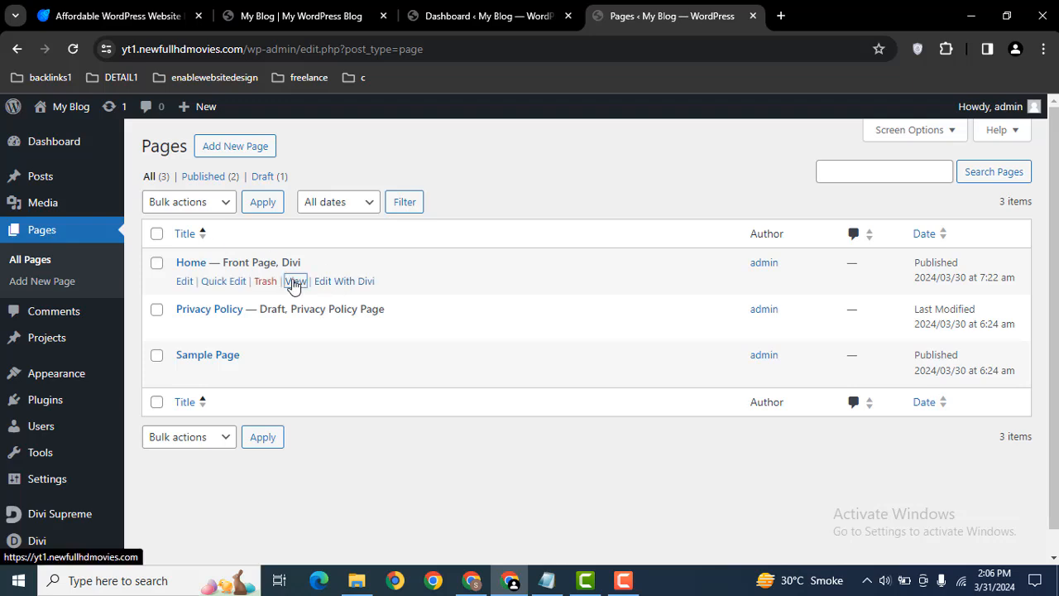
ctrl+click(296, 282)
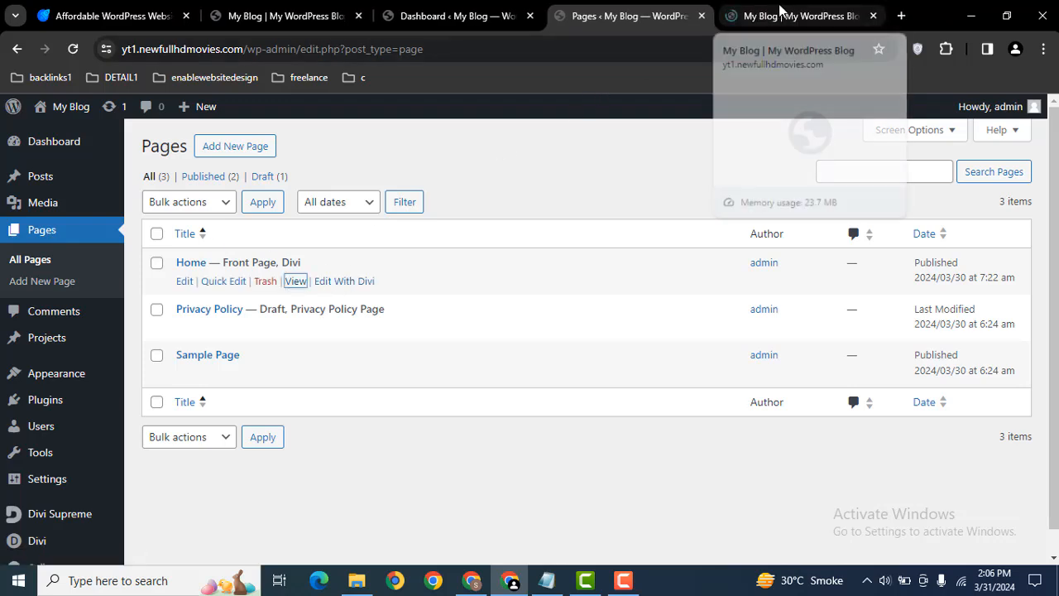
click(806, 10)
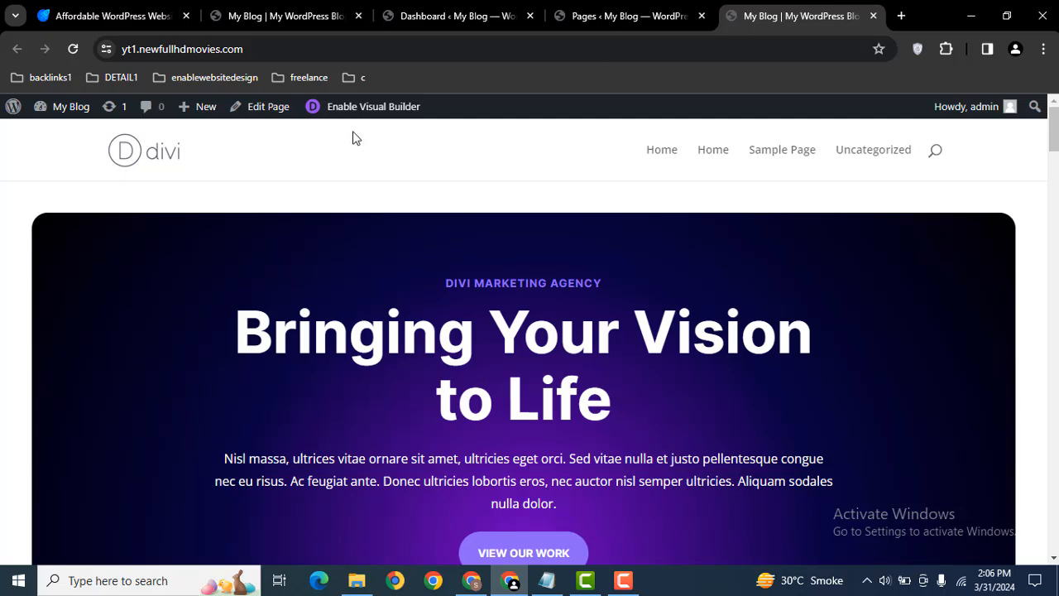
ctrl+click(360, 112)
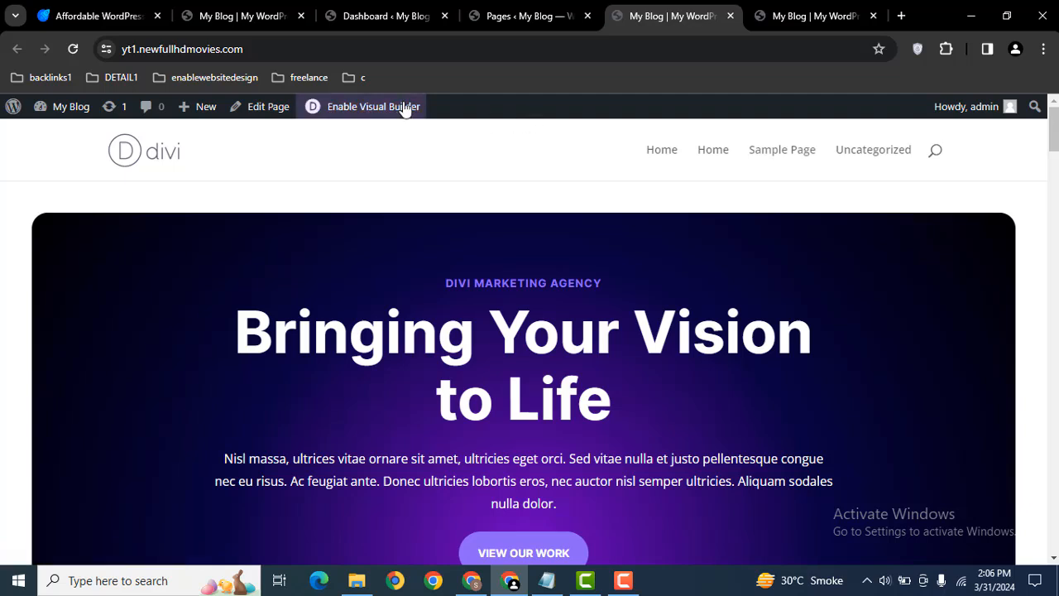
click(794, 10)
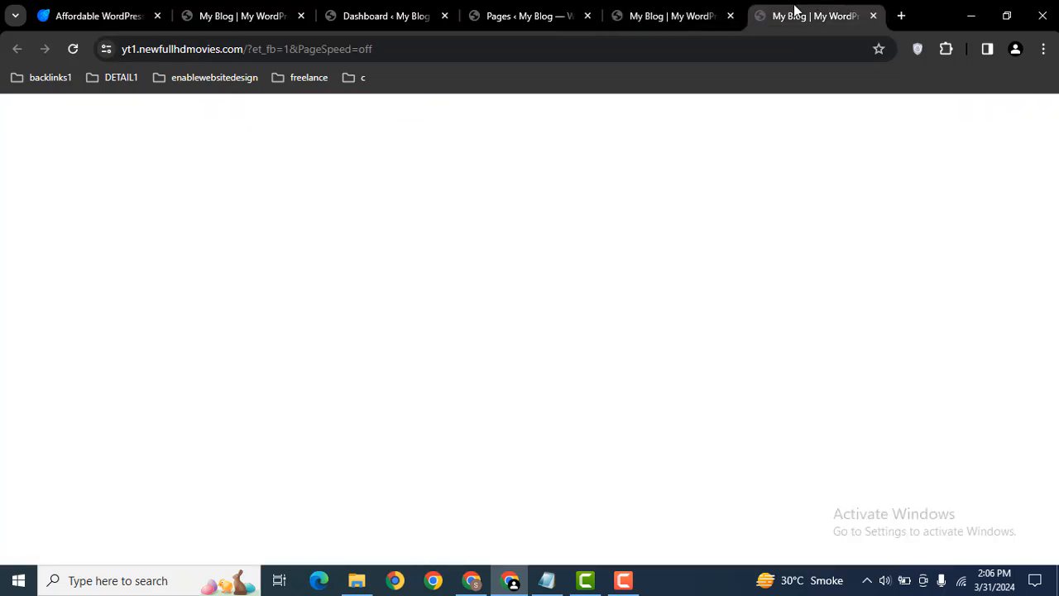
click(677, 8)
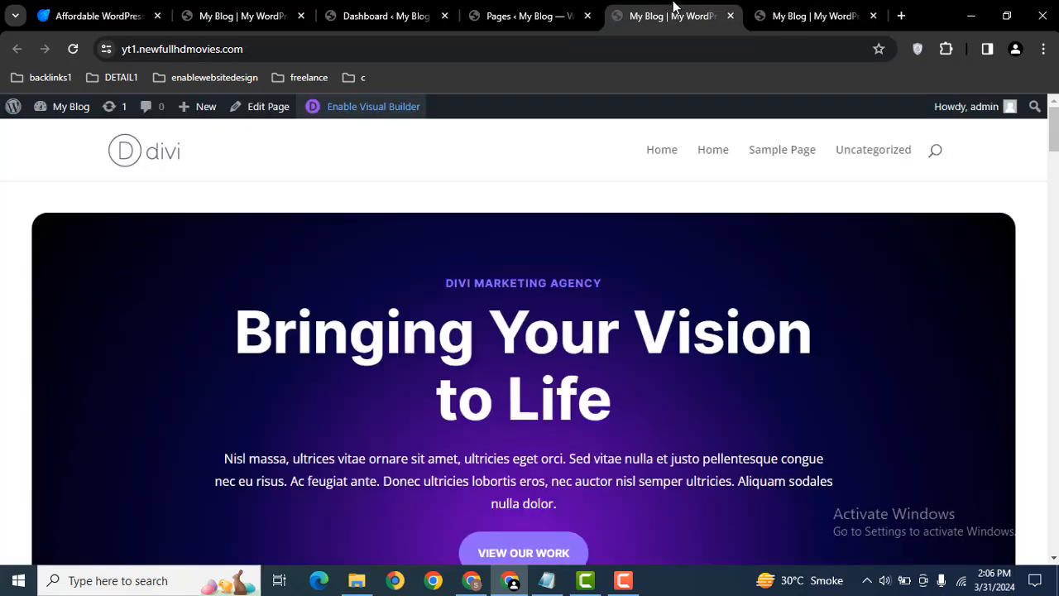
scroll(530, 364, down, 10)
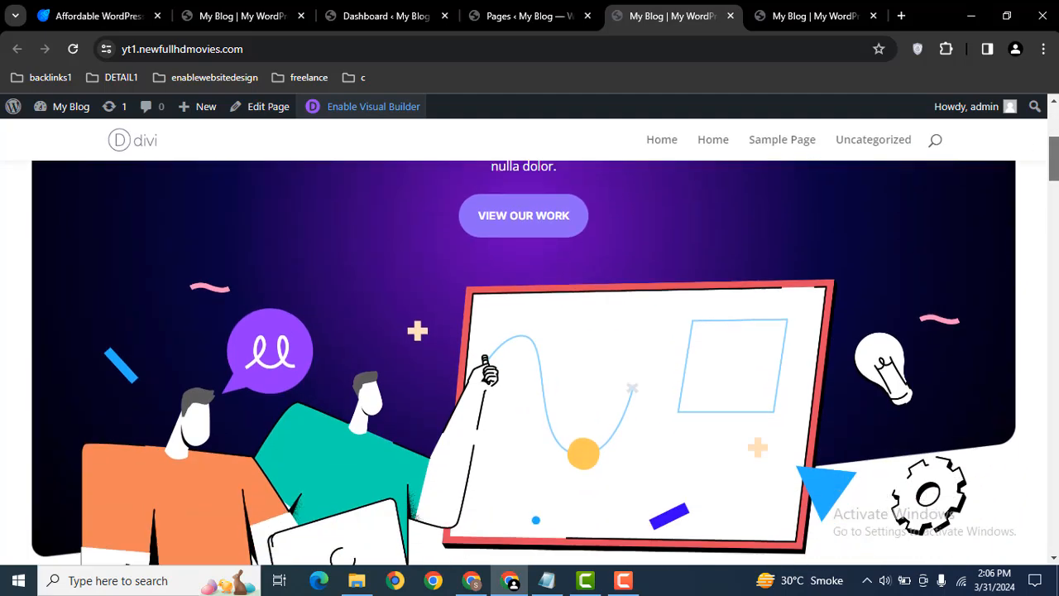
scroll(530, 364, up, 10)
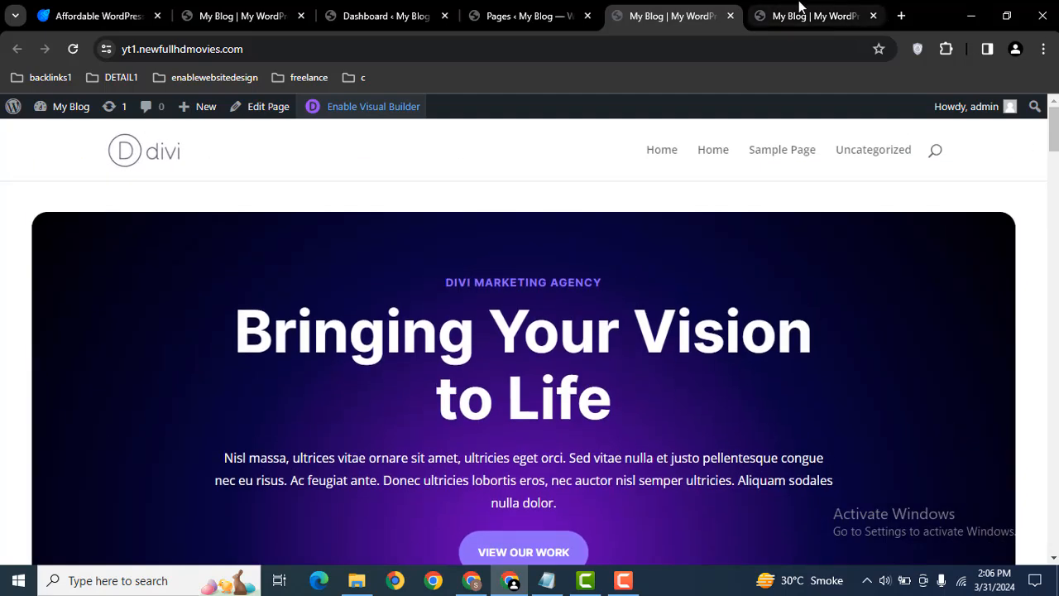
click(799, 10)
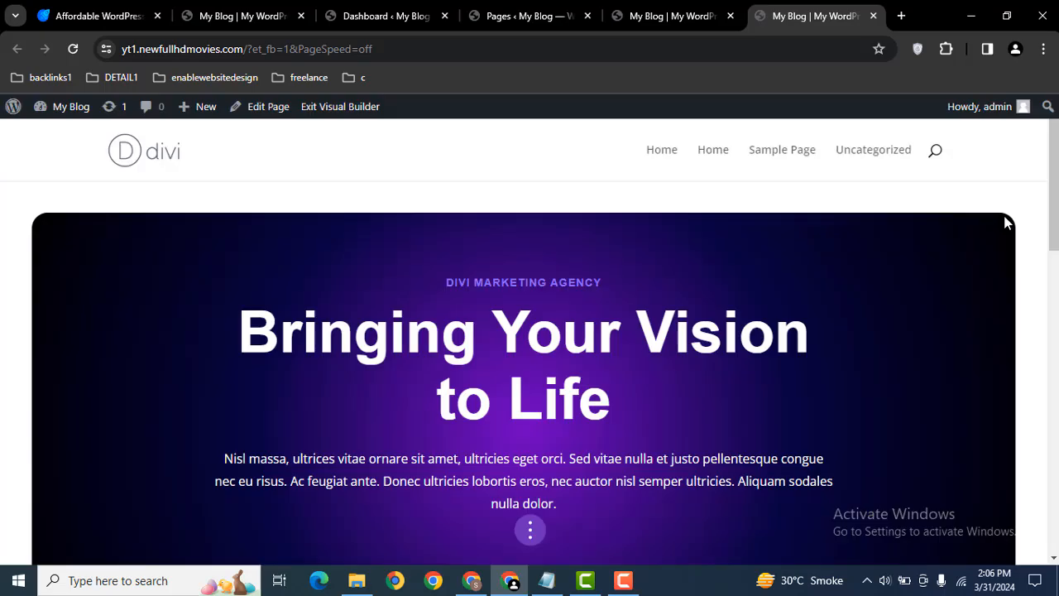
Insert a regular section with a row of two equal columns below the SEO, Email Marketing and Social Media cards
drag(1057, 144, 1058, 412)
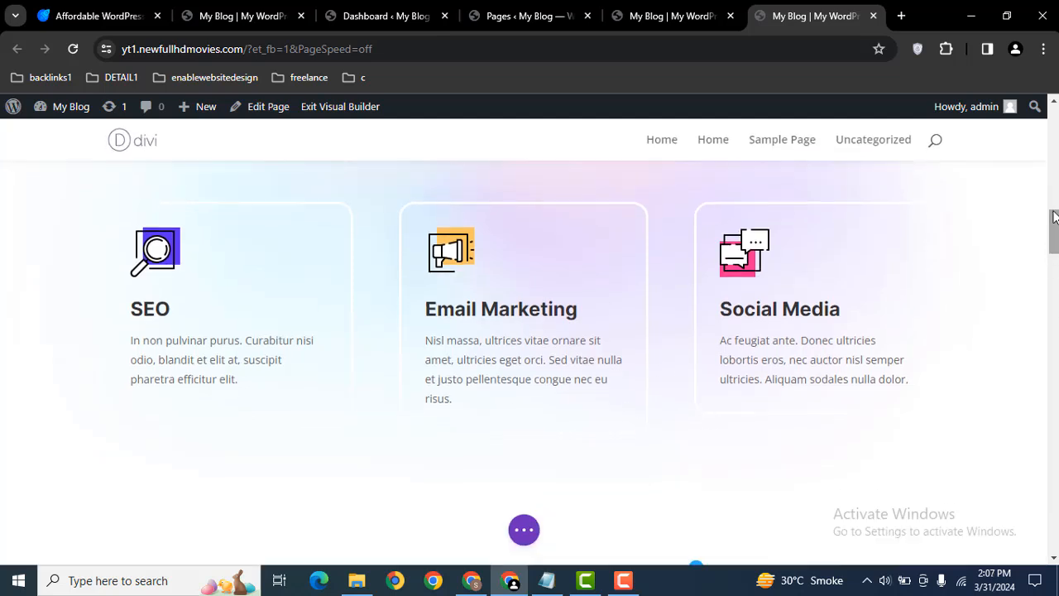
scroll(1056, 229, down, 3)
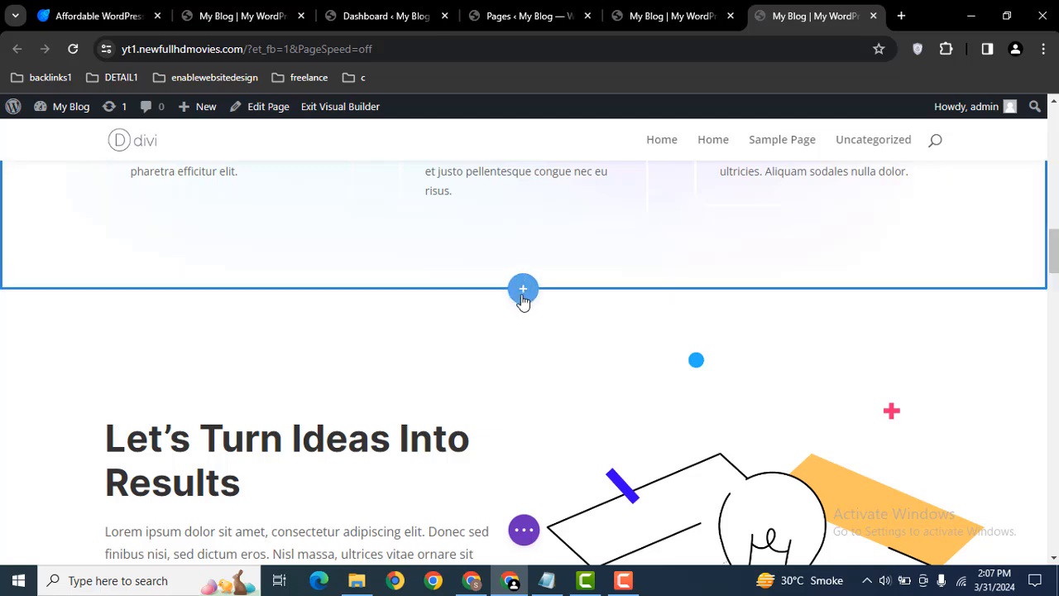
click(522, 291)
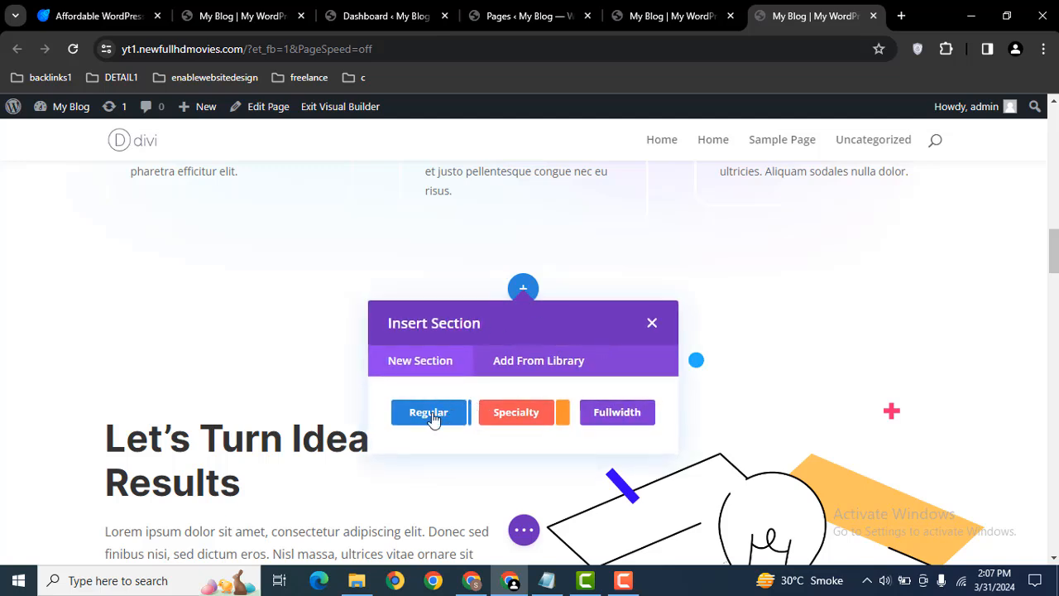
click(429, 413)
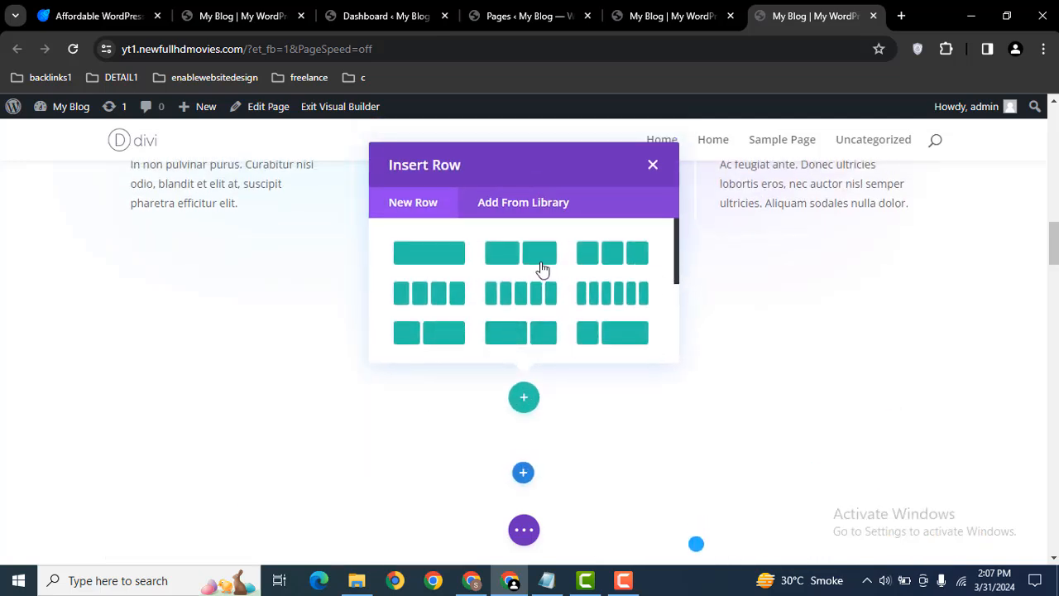
click(490, 263)
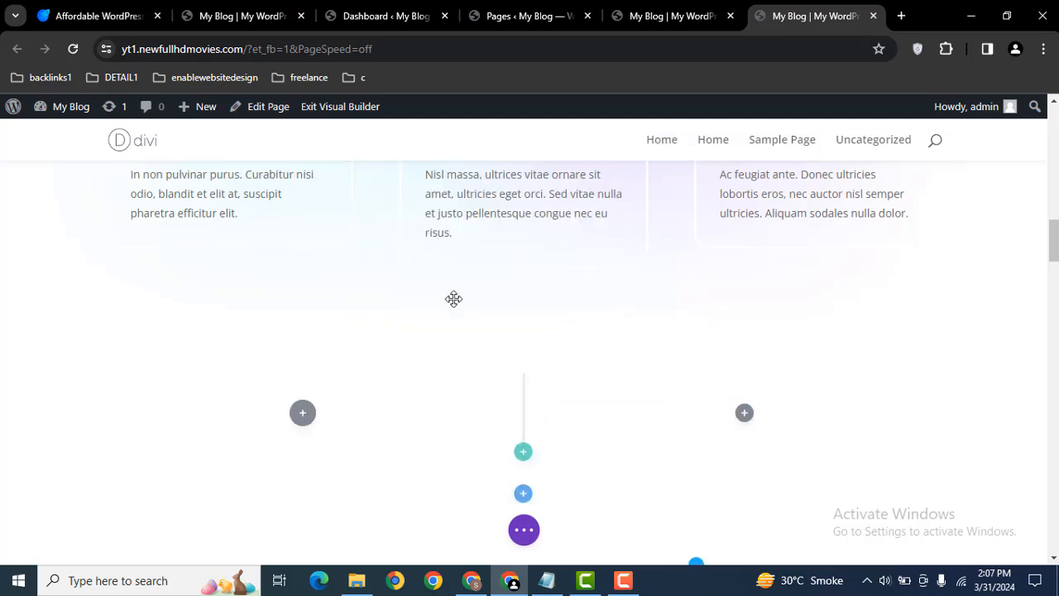
Search the modules for "menu" and add a Supreme Menu module to the new row's first column
text(menu)
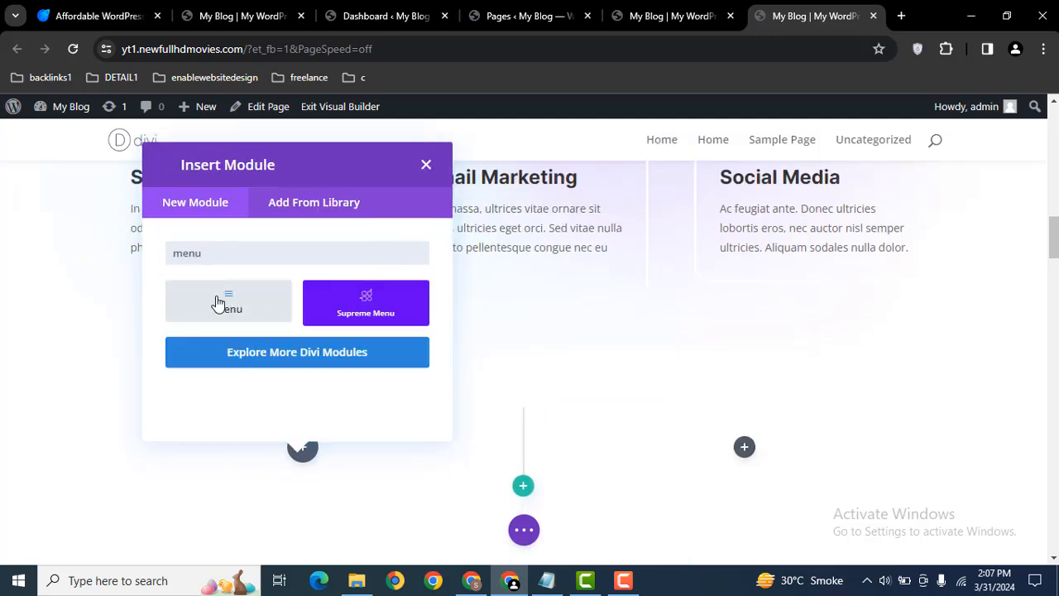
click(223, 296)
click(377, 304)
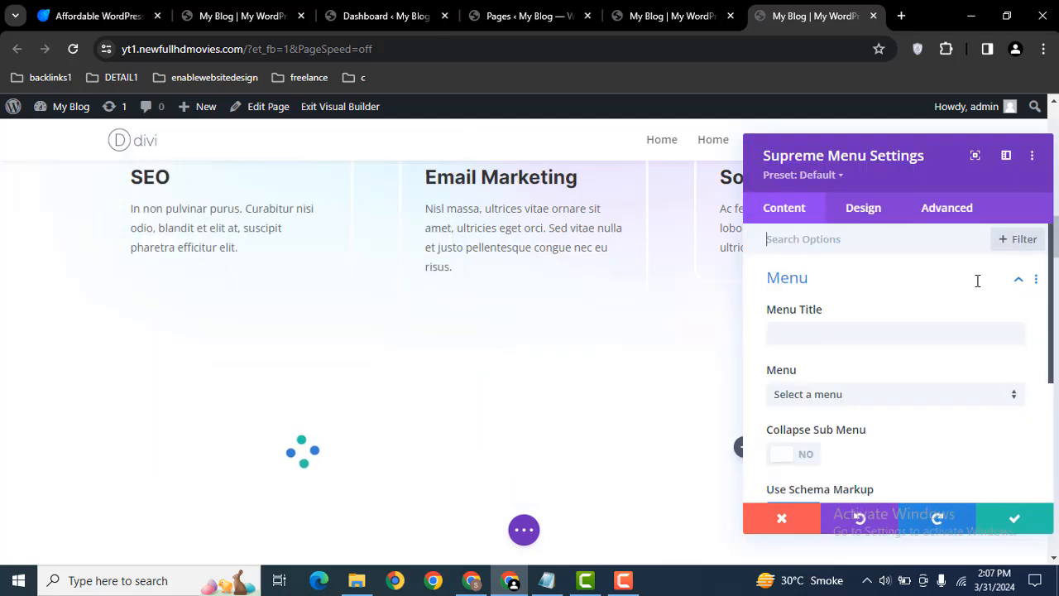
Leave the menu selection at its default and set the menu title to "Primary Menu"
click(826, 395)
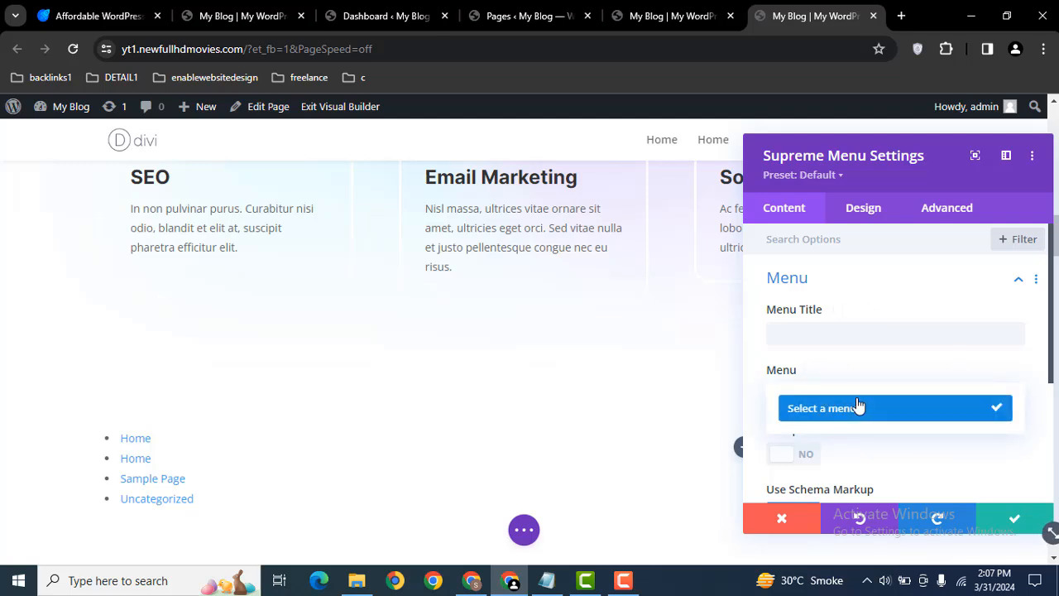
click(796, 336)
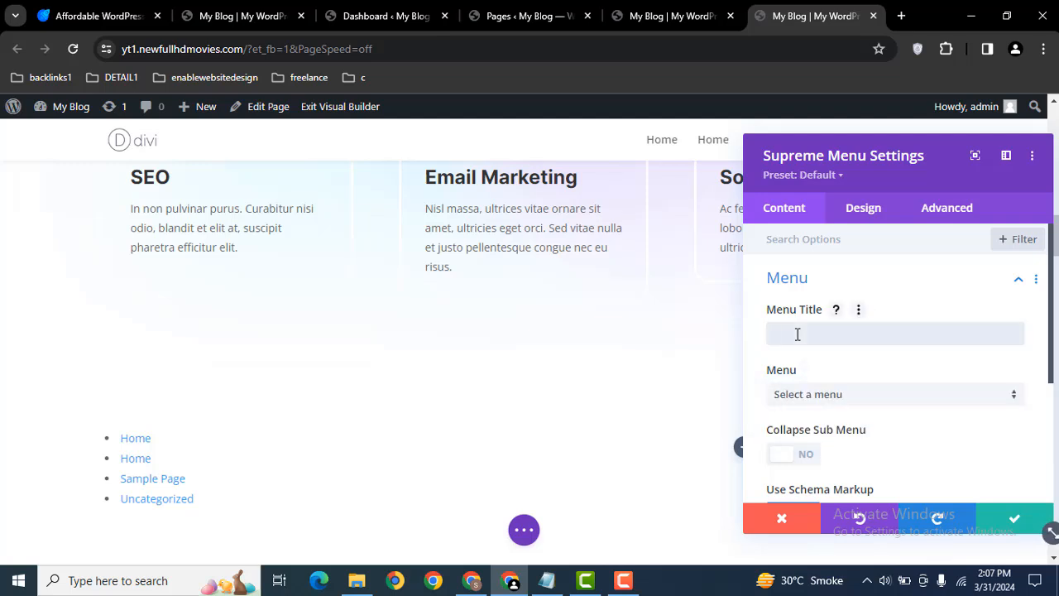
text(j)
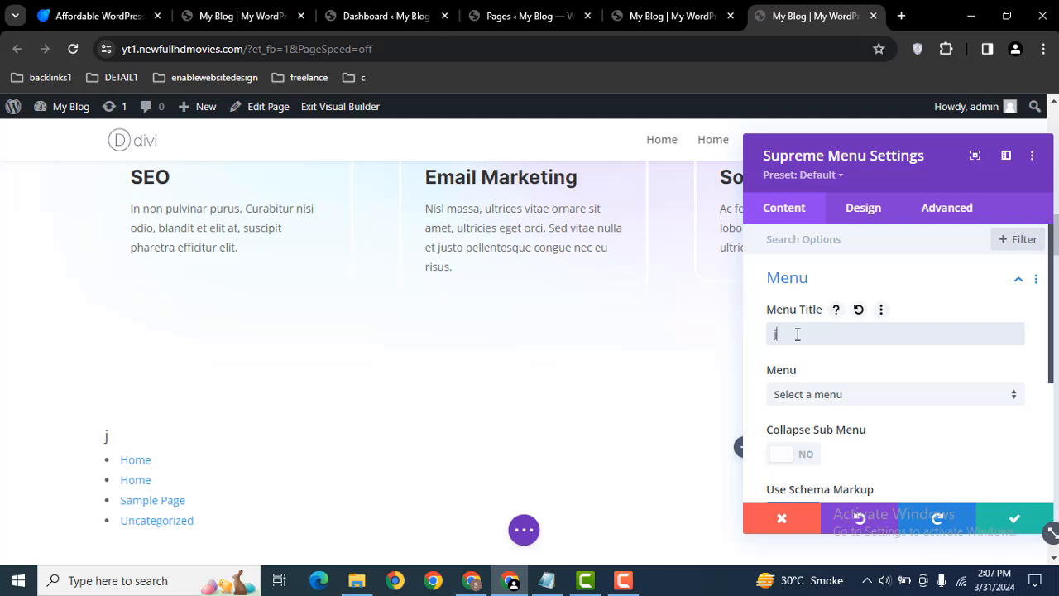
key(BackSpace)
key(Caps_Lock)
text(P)
key(Caps_Lock)
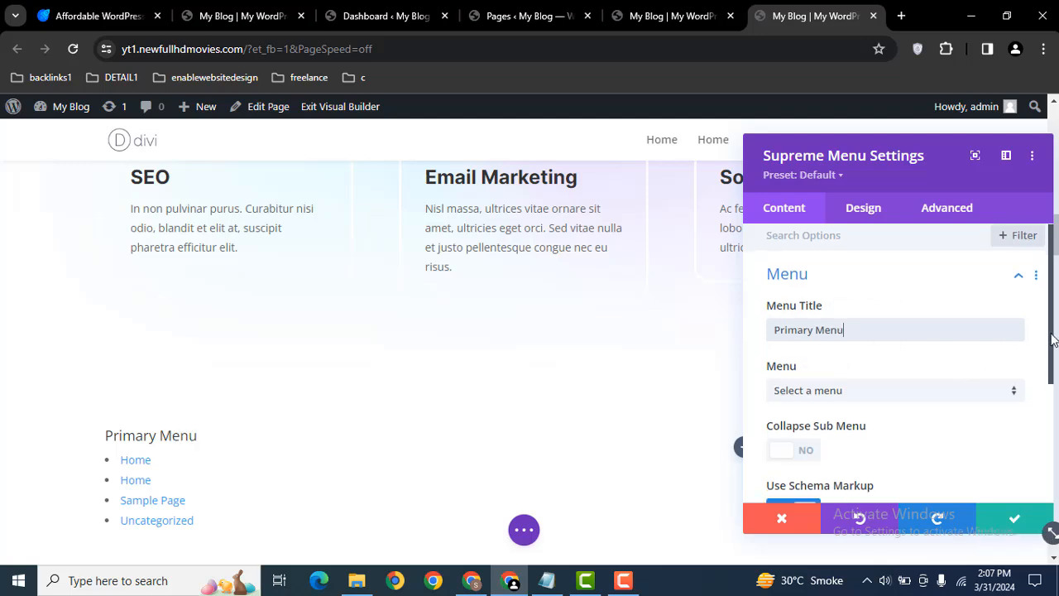
In the design settings, keep the menu layout Vertical and set the title's bottom gap to 16px
drag(1051, 331, 1051, 430)
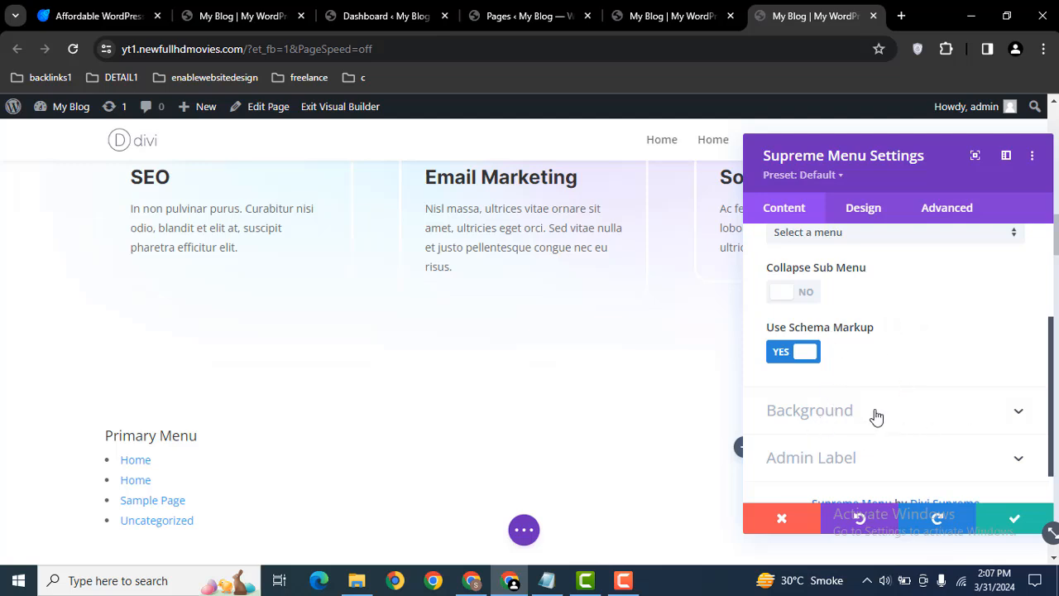
click(868, 212)
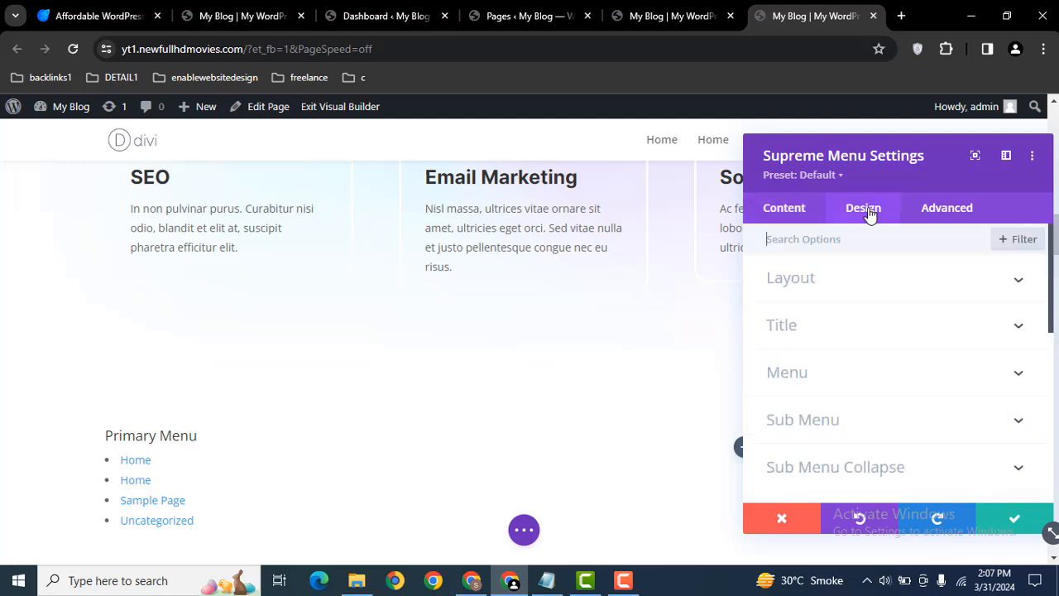
click(815, 282)
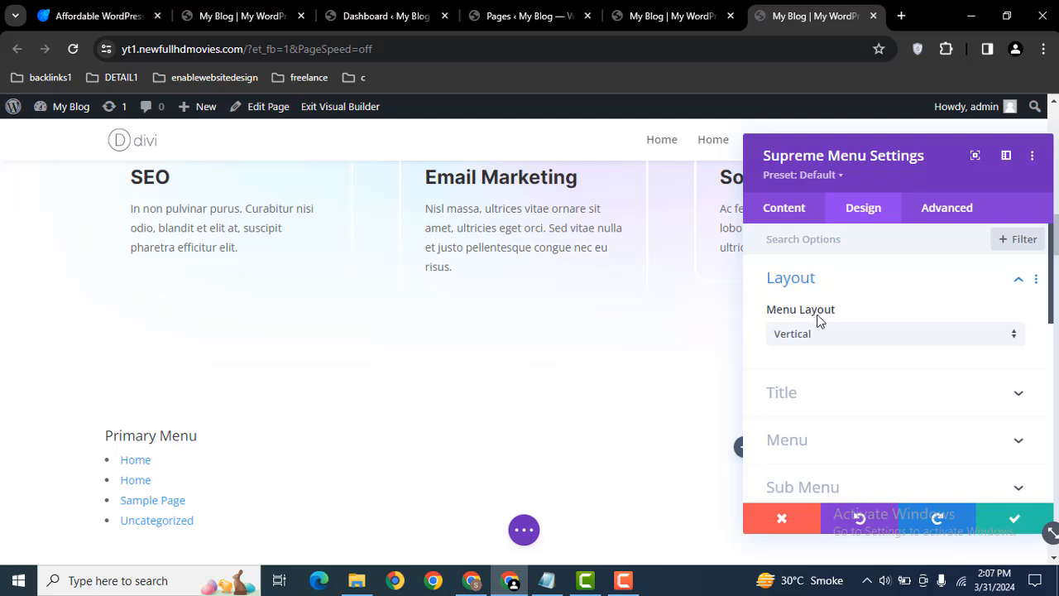
click(800, 336)
click(823, 346)
click(799, 396)
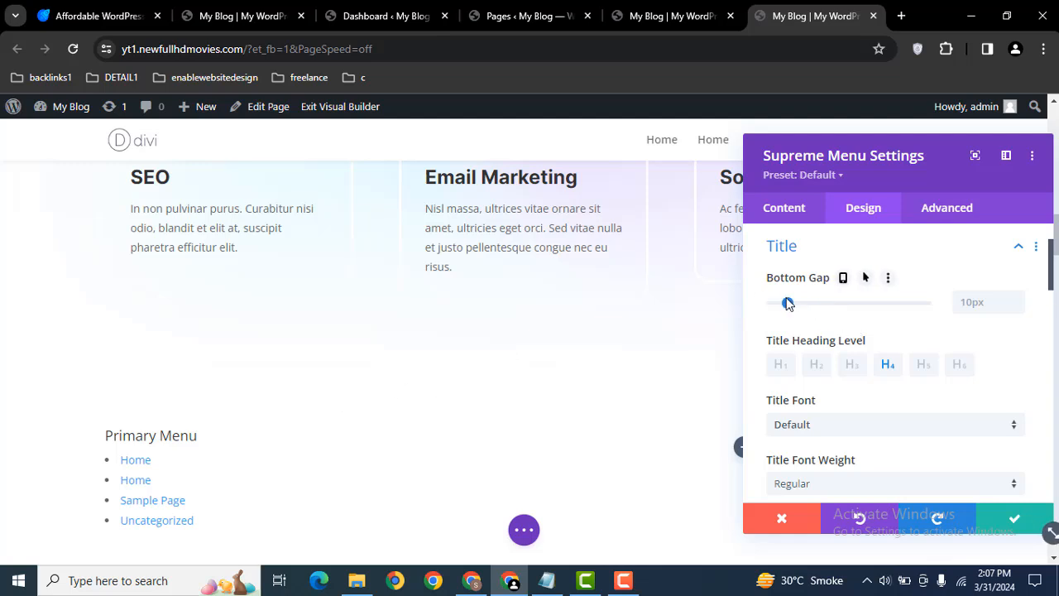
drag(788, 304, 800, 307)
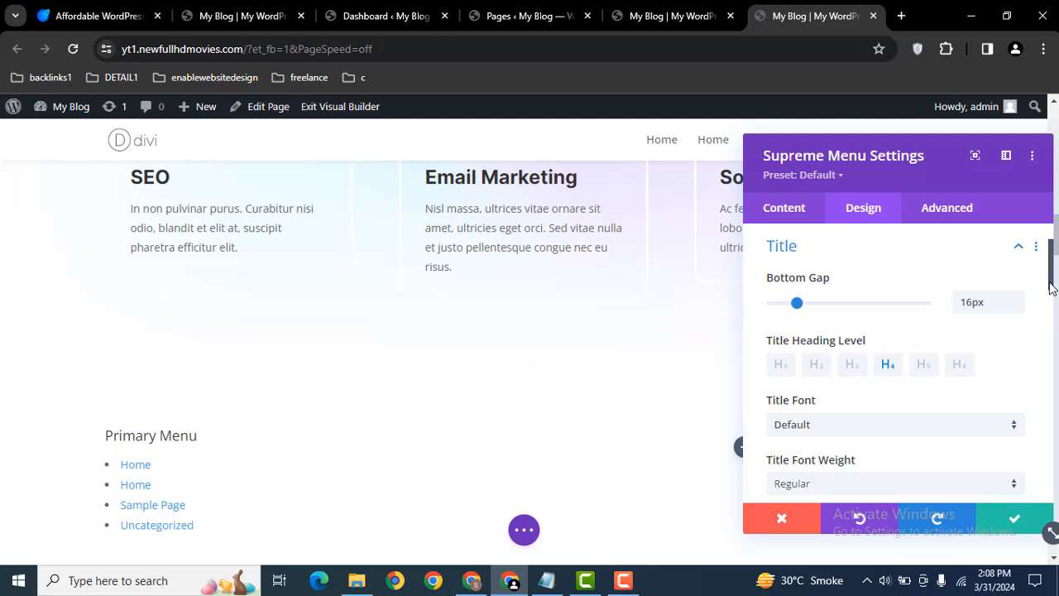
Set the menu title's text size to 17px
drag(1049, 284, 1042, 316)
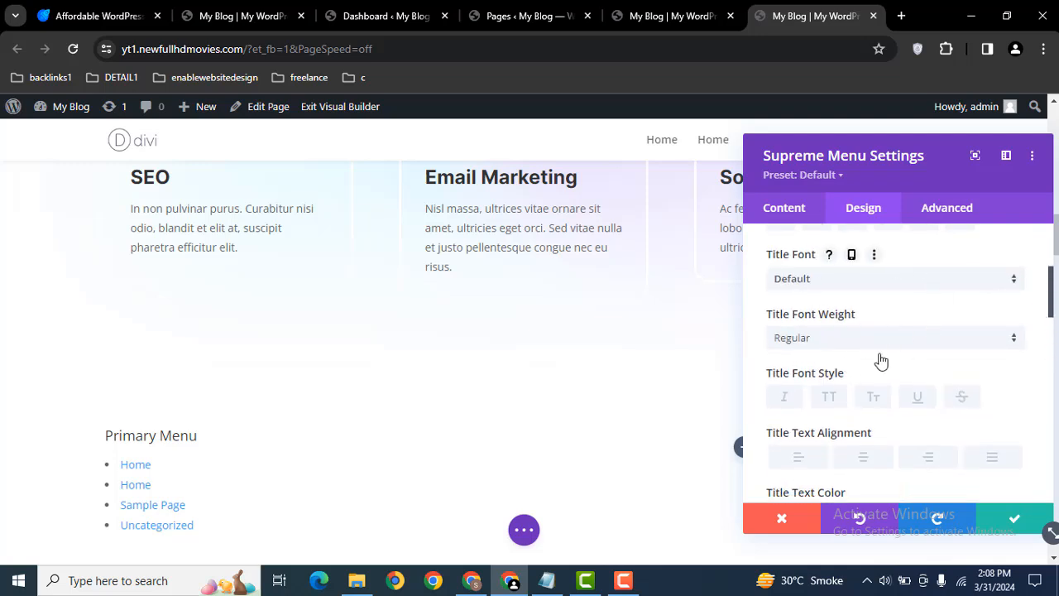
drag(1049, 282, 1048, 351)
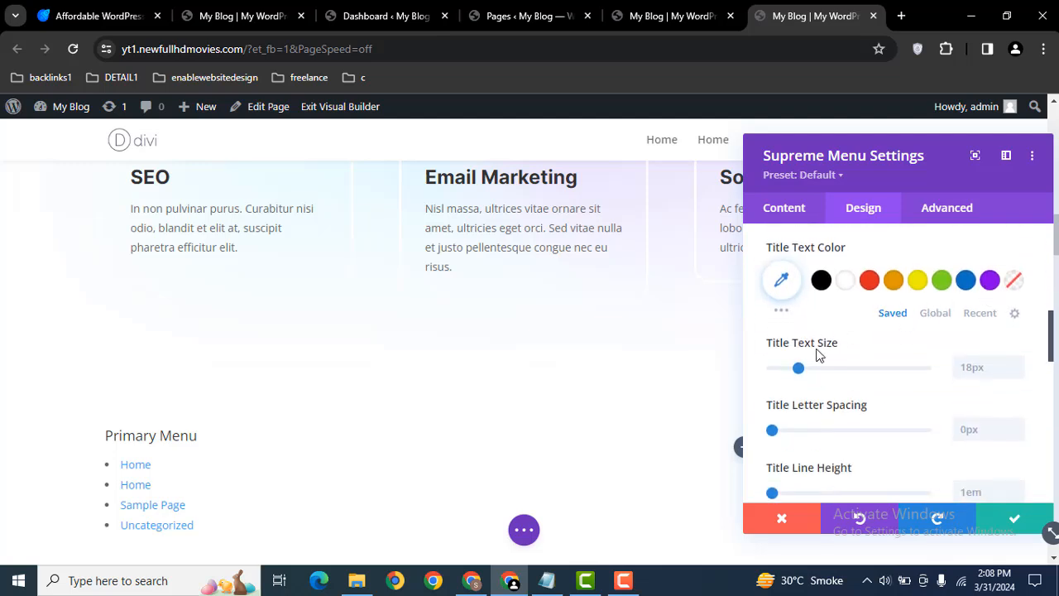
drag(800, 369, 797, 369)
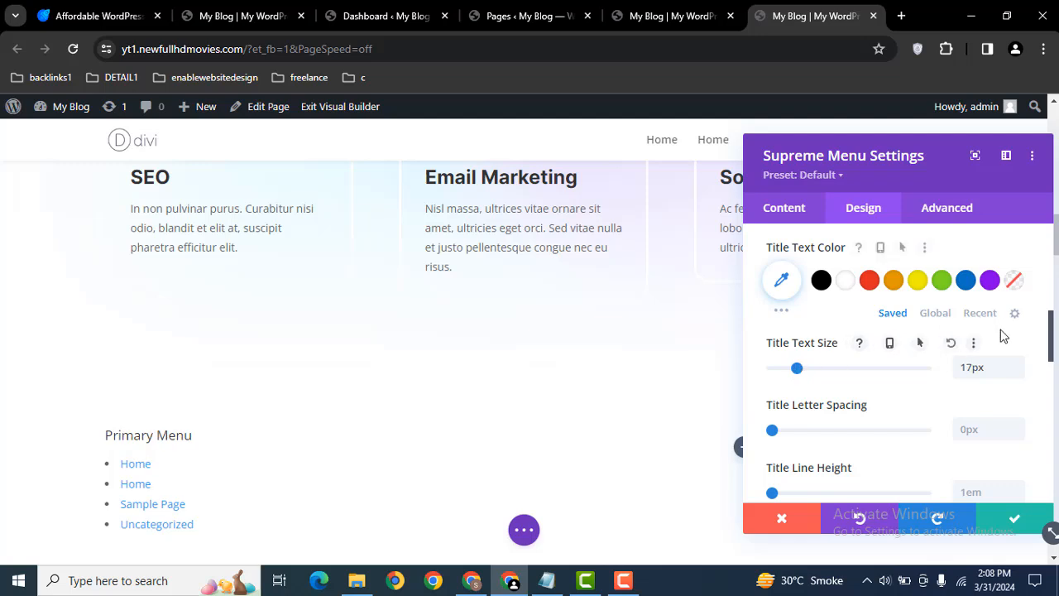
Set the menu link color to purple (#8300e9) in the Menu design options
drag(1051, 331, 1051, 402)
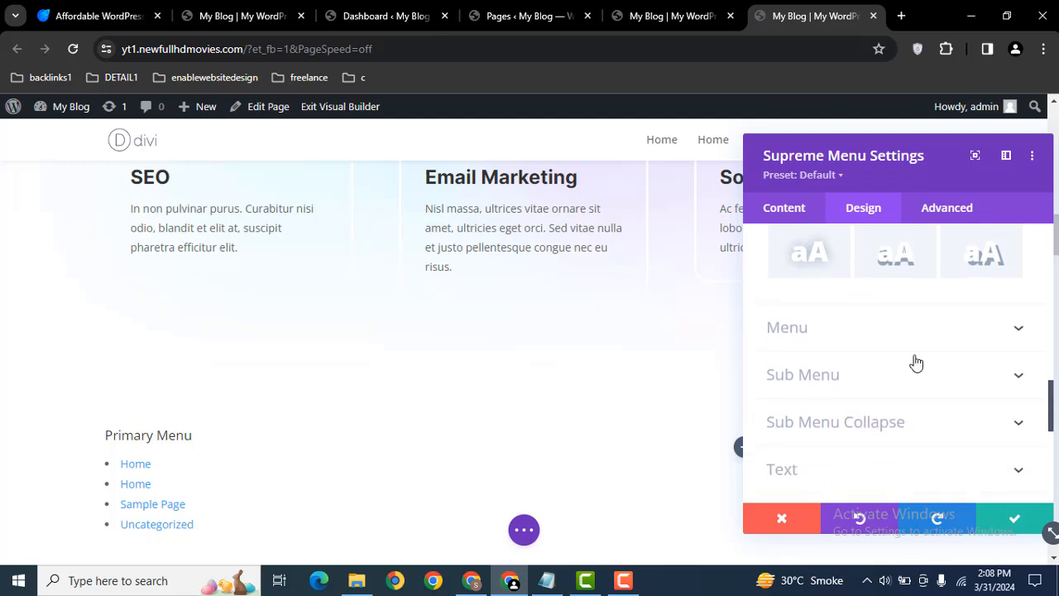
click(833, 336)
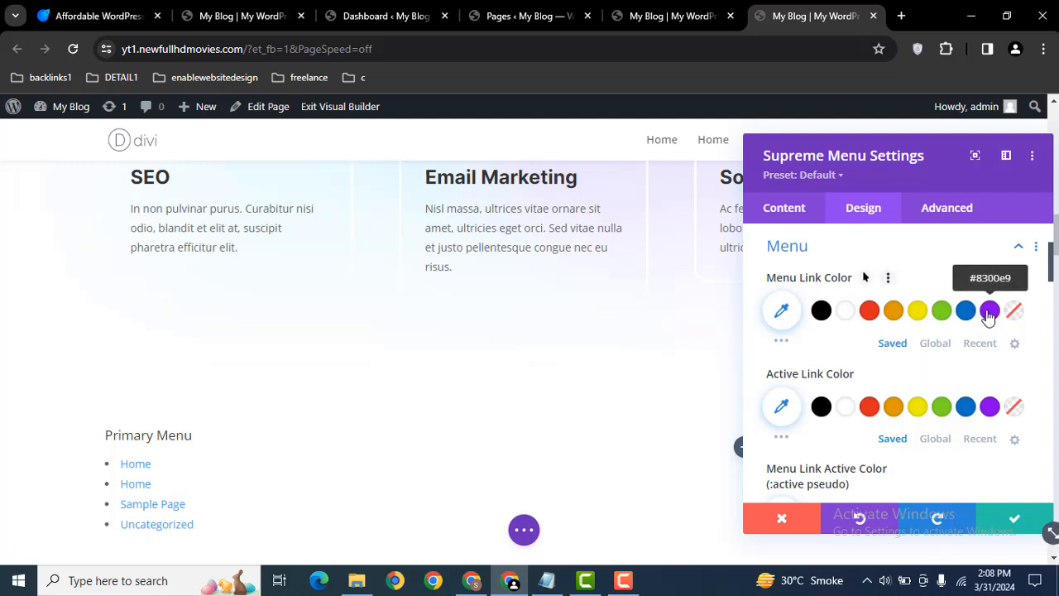
click(990, 311)
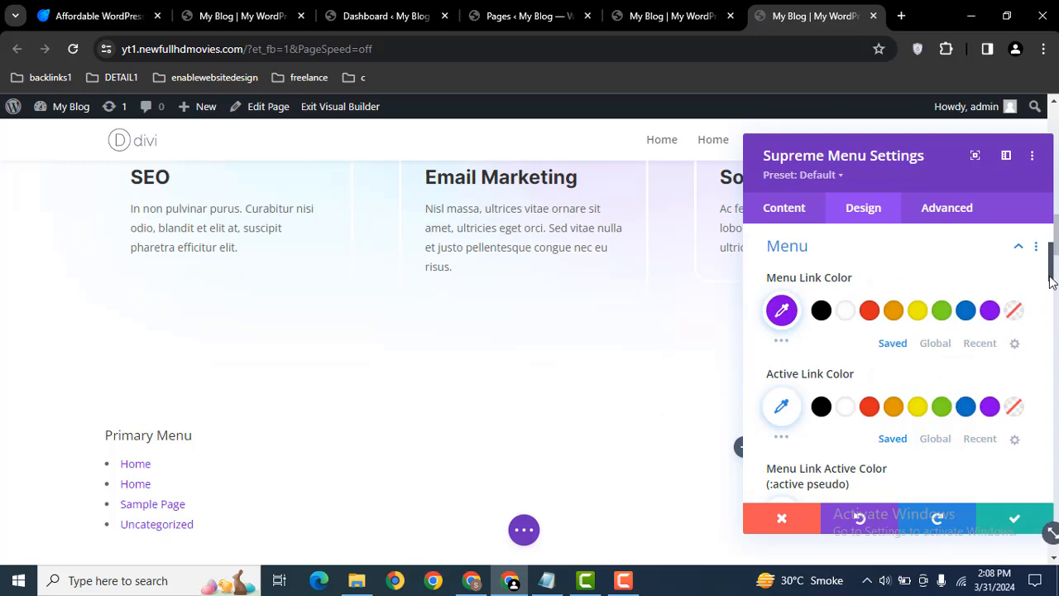
Set the menu's list style position to Outside and its list style color to red
drag(1051, 282, 1055, 362)
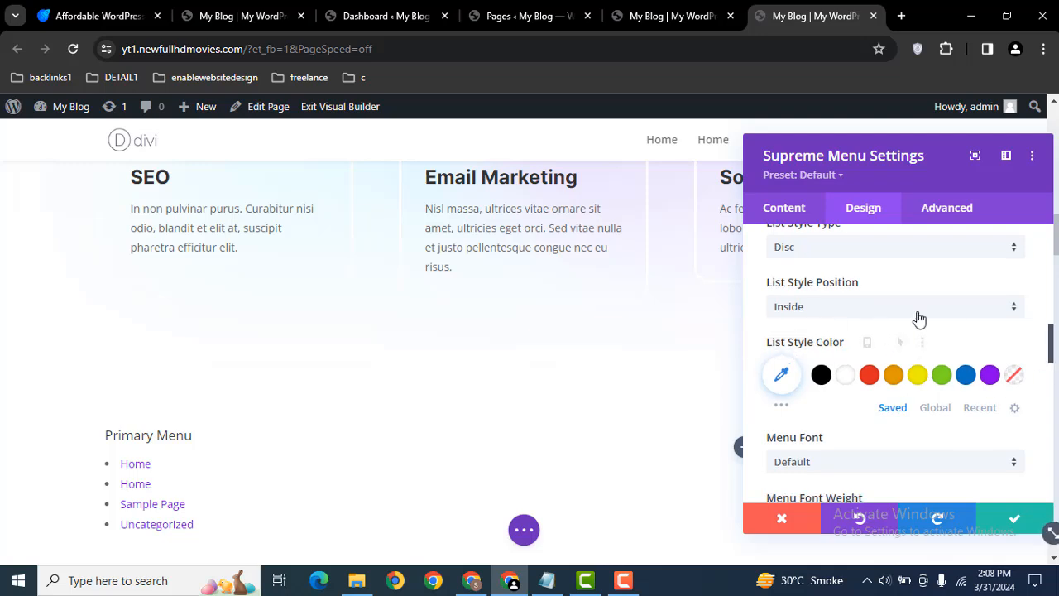
click(861, 313)
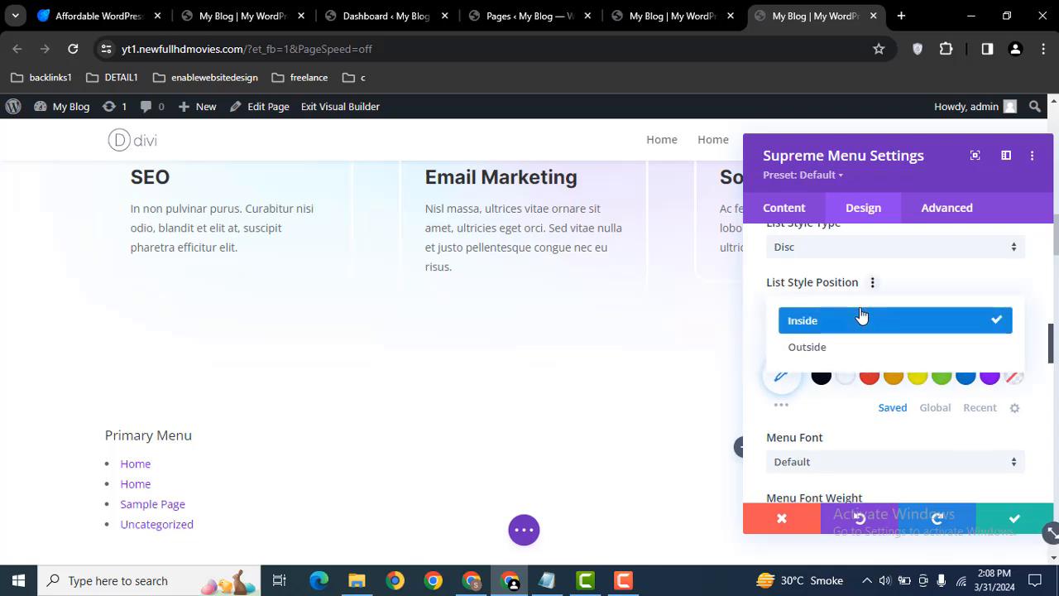
click(822, 348)
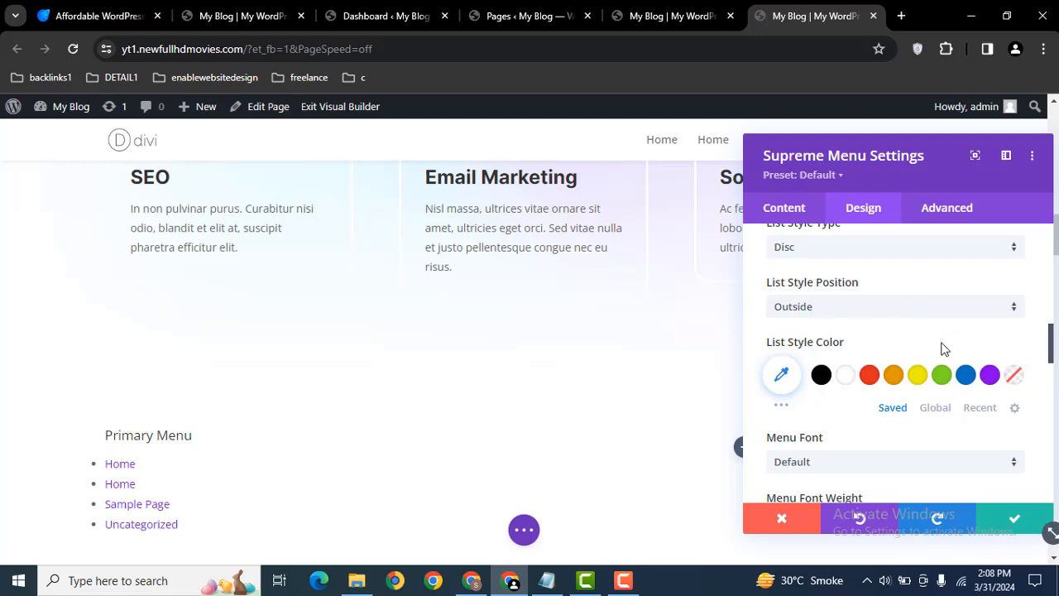
click(869, 375)
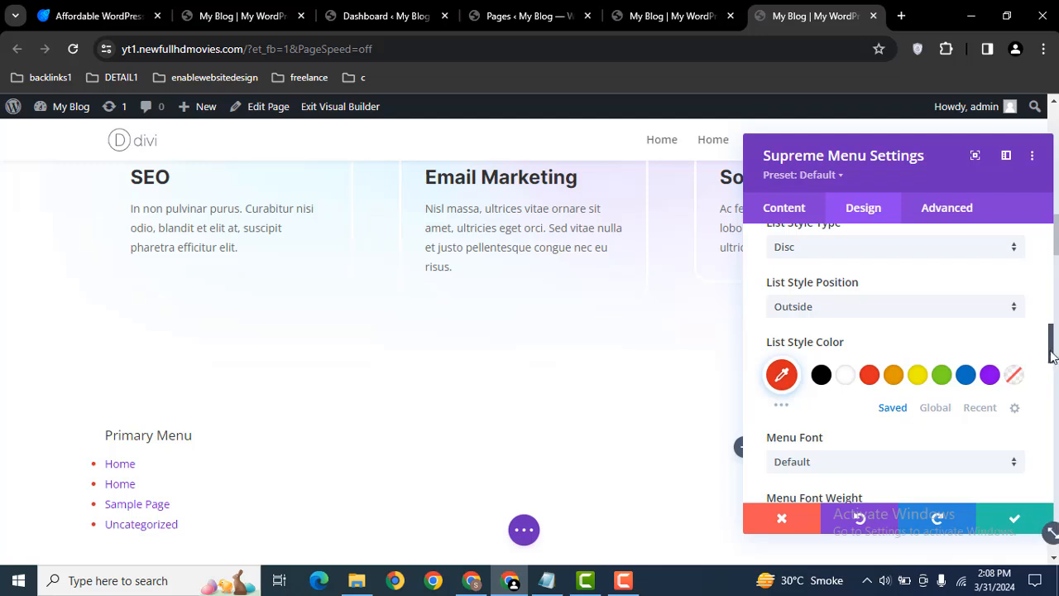
Set the menu's list style type to Circle
scroll(1052, 354, up, 1)
click(818, 291)
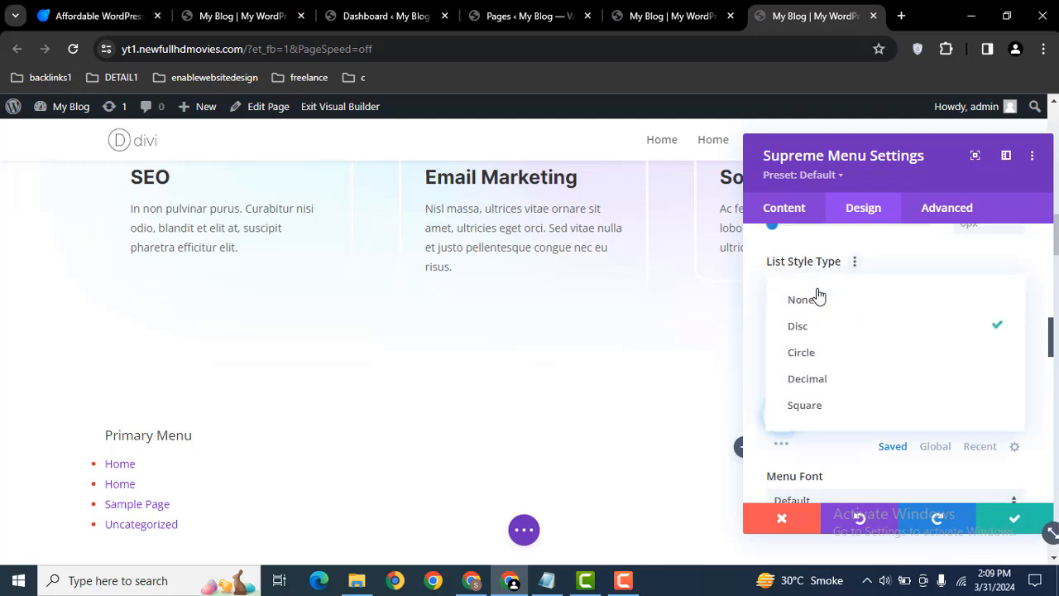
click(834, 354)
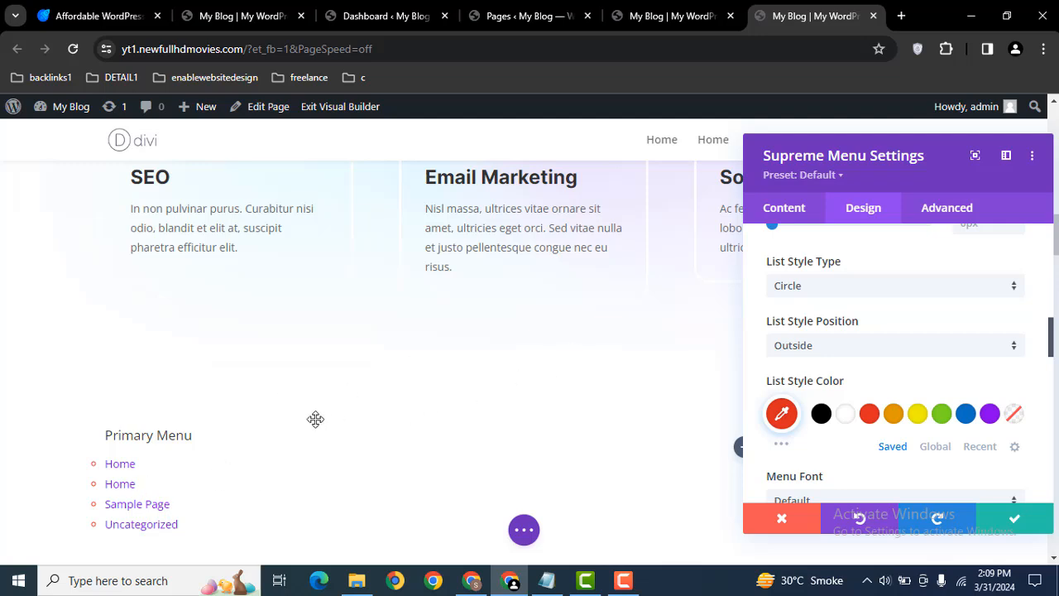
click(845, 292)
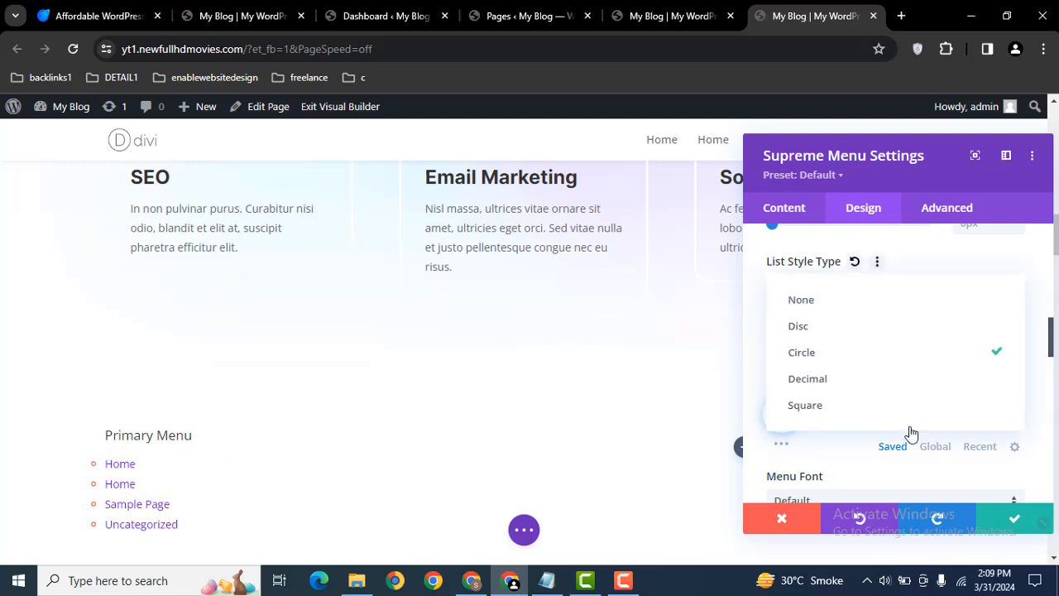
click(975, 251)
Set the menu links' text size to 16px and their line height to 1.7em
drag(1051, 339, 1053, 395)
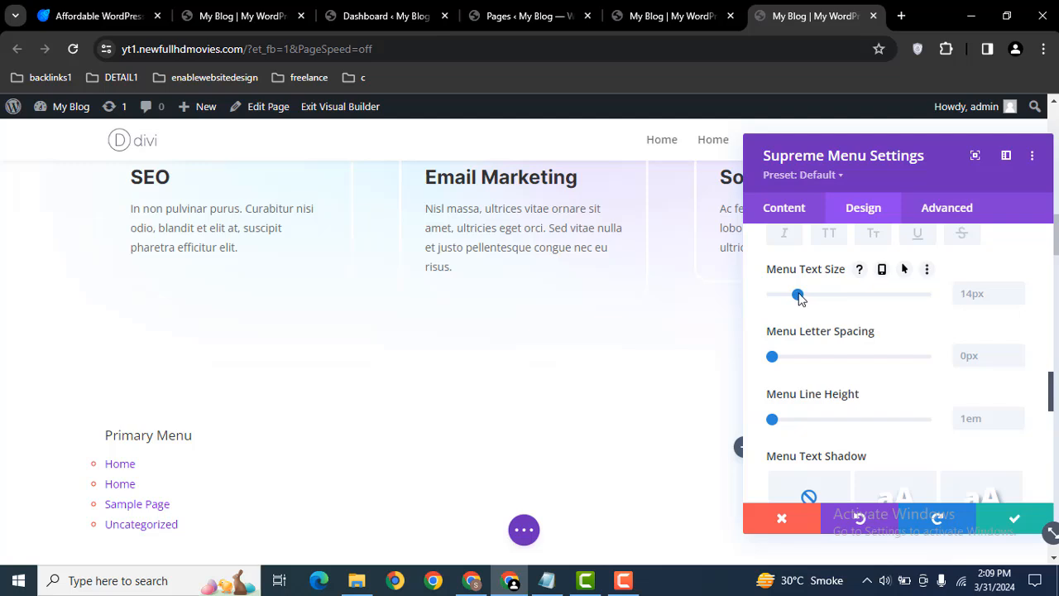
drag(799, 295, 822, 296)
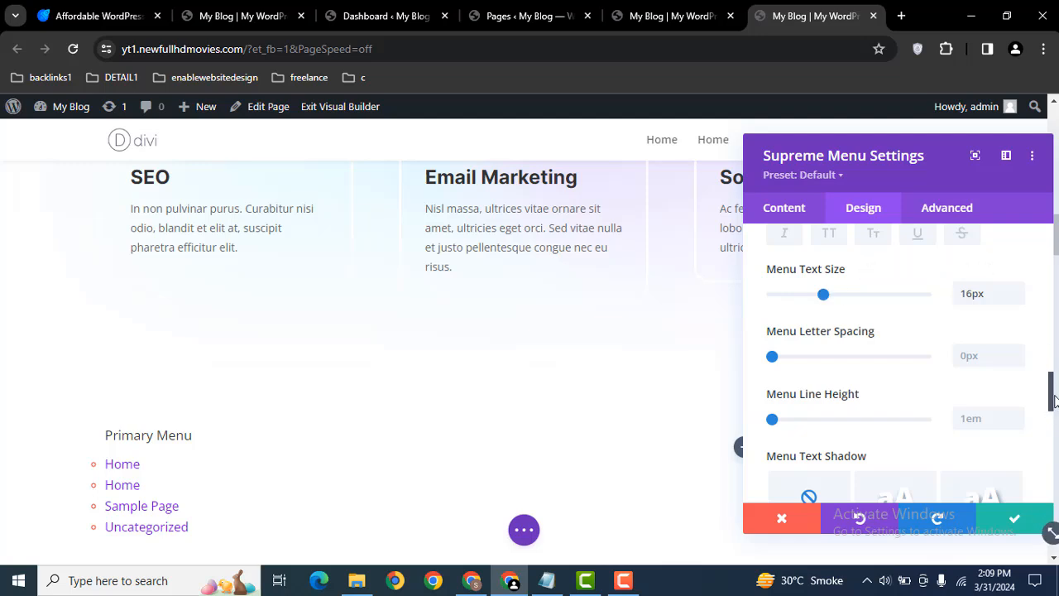
scroll(1053, 406, down, 1)
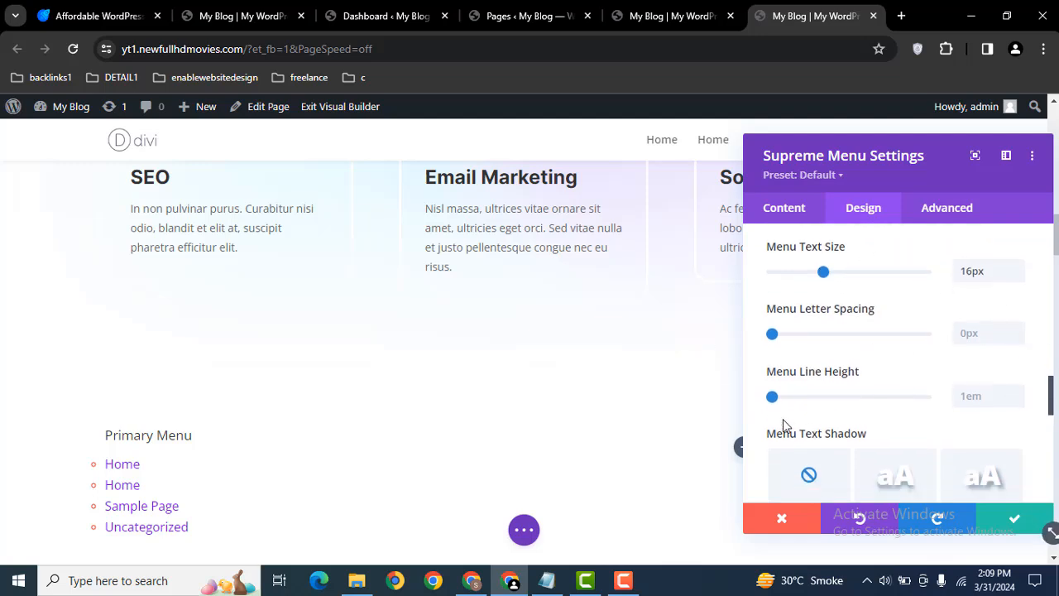
drag(773, 398, 829, 397)
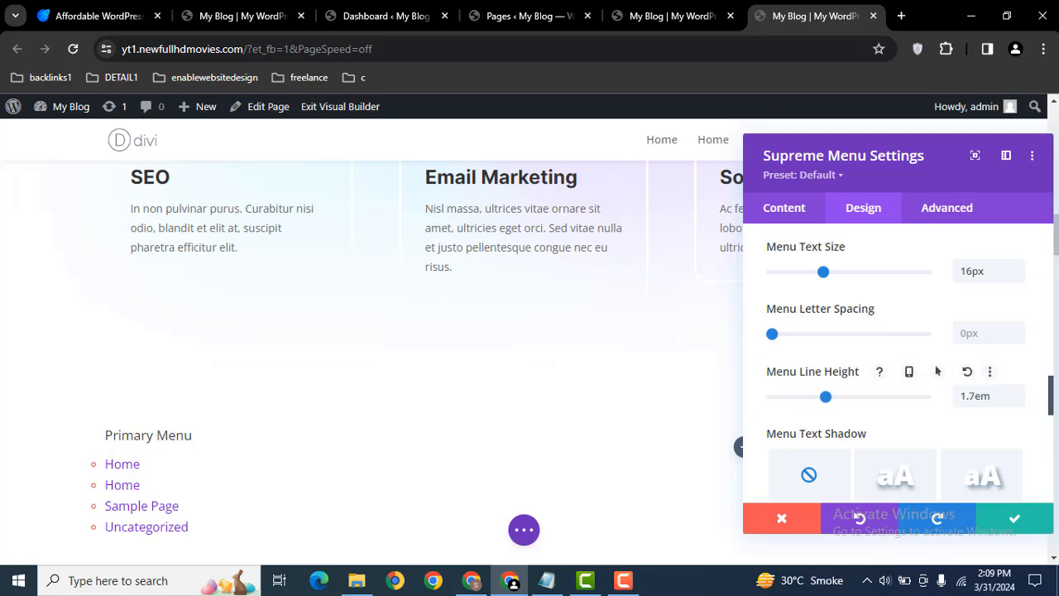
Close the Supreme Menu settings, keeping the design changes, and save the page
scroll(1055, 426, down, 1)
scroll(1055, 430, down, 3)
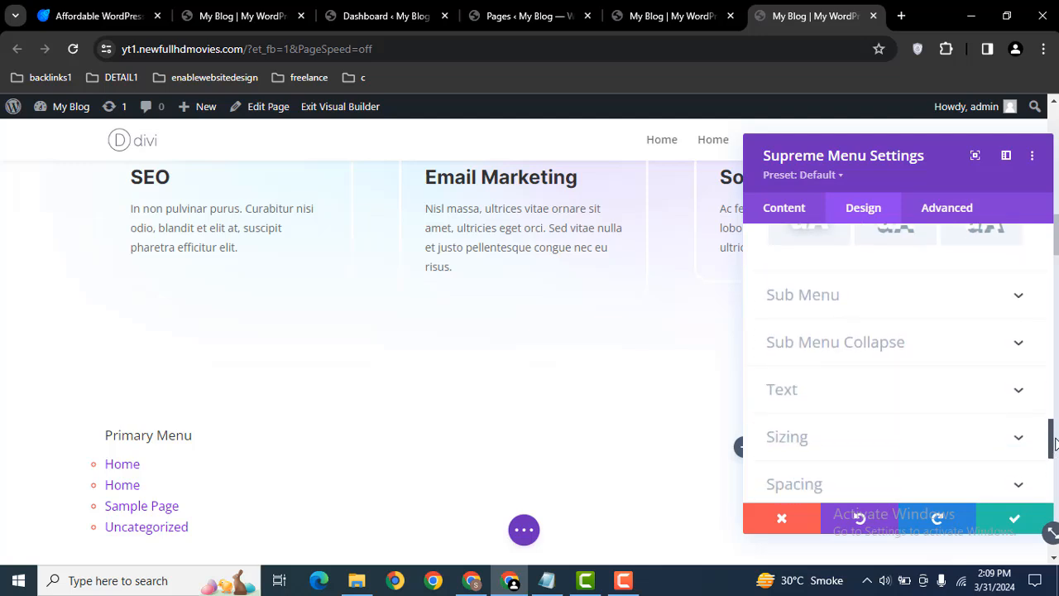
drag(1055, 443, 1055, 470)
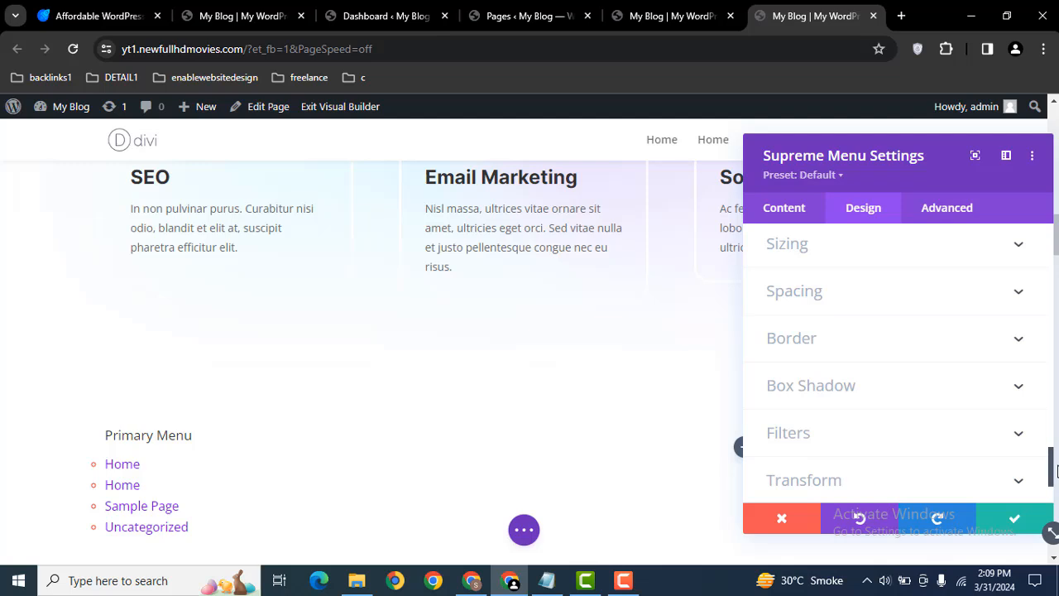
drag(1056, 470, 1057, 488)
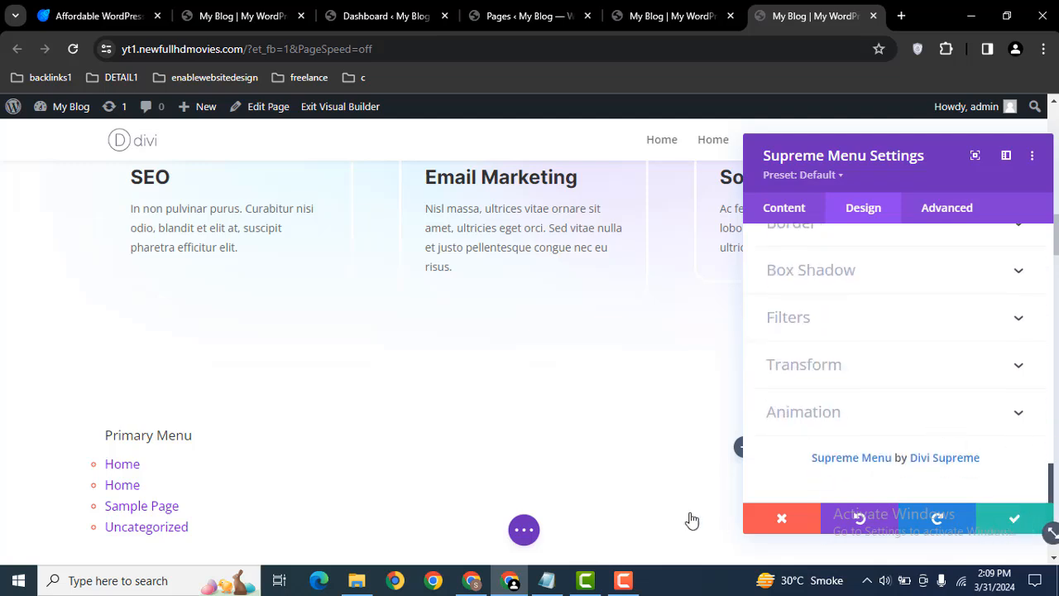
key(Escape)
click(529, 532)
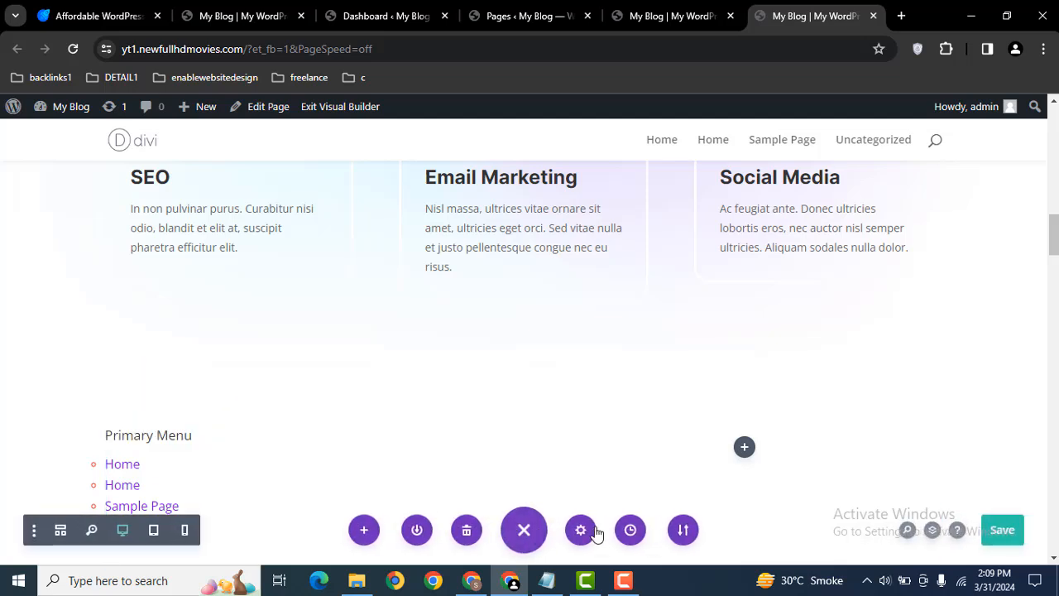
click(1002, 540)
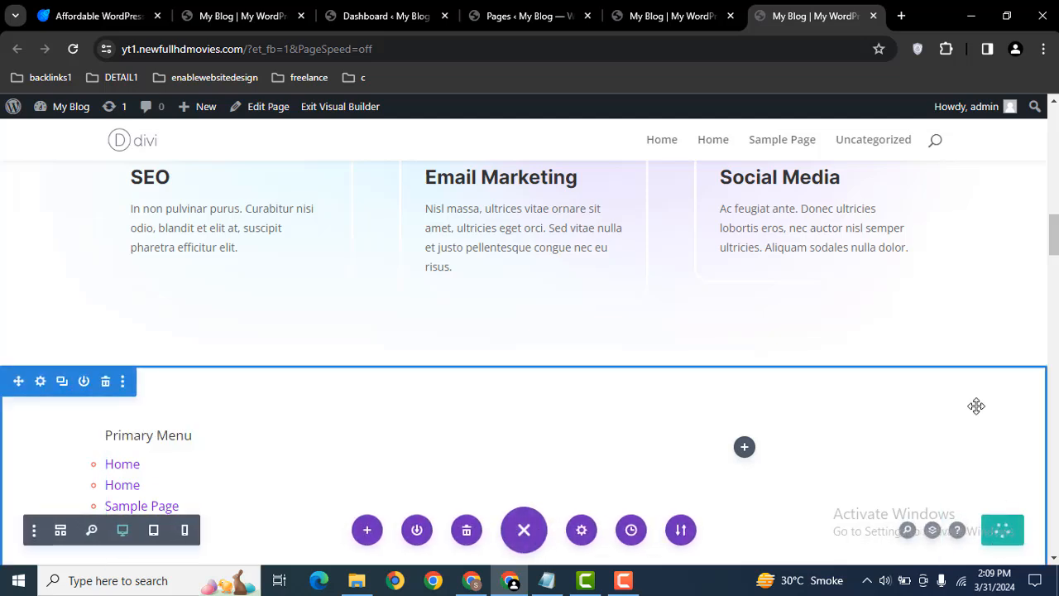